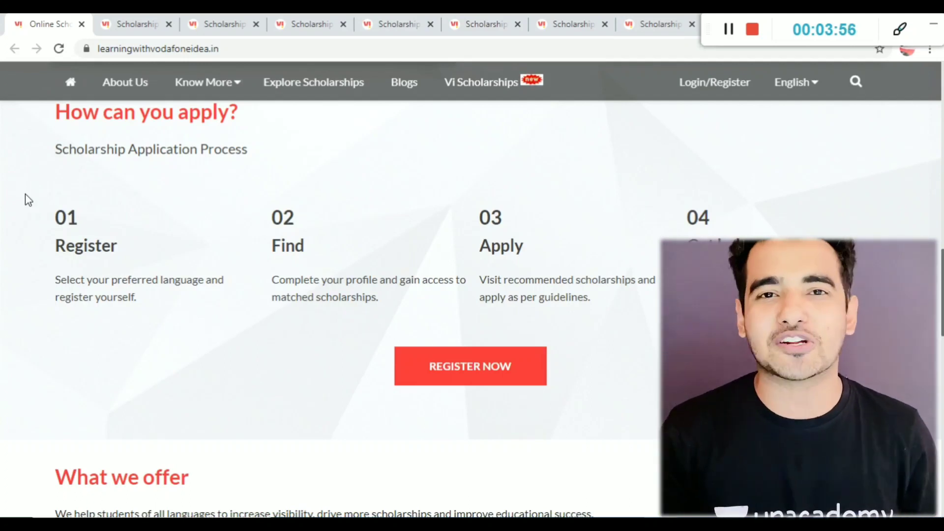
# Review the application process and the need-based and merit-based scholarship sections on the home page
pyautogui.scroll(3, 25, 194)
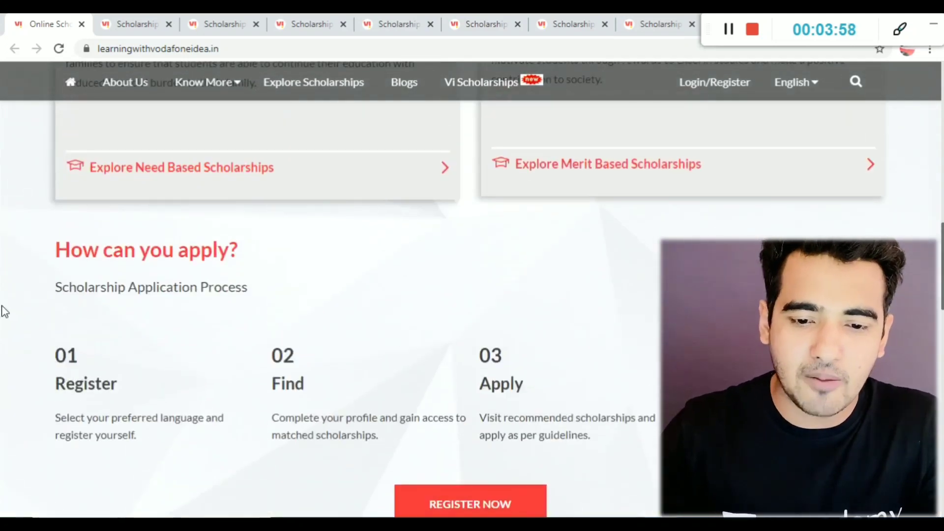
pyautogui.scroll(15, 461, 377)
pyautogui.scroll(-10, 462, 377)
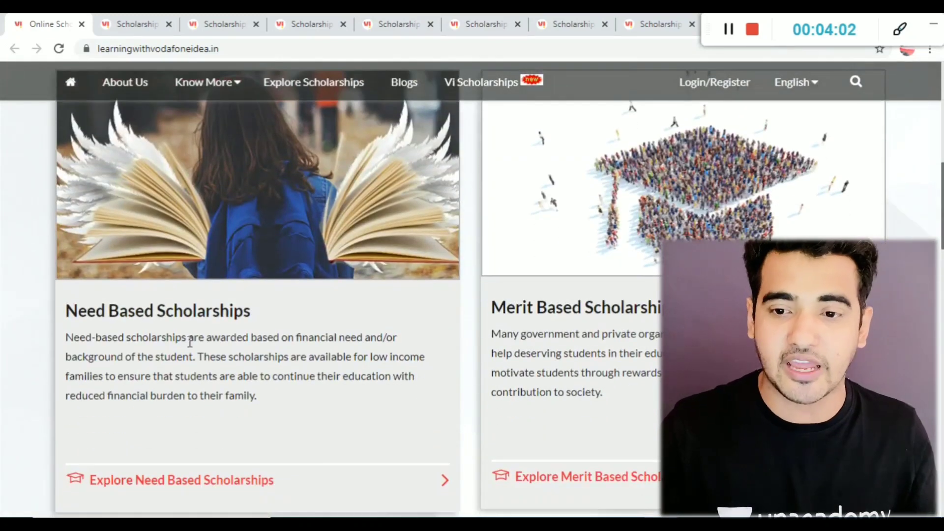
# Switch to the merit-based scholarships listing and browse the deadlines, eligibility and awards on its scholarship cards
pyautogui.click(124, 23)
pyautogui.scroll(-3, 393, 465)
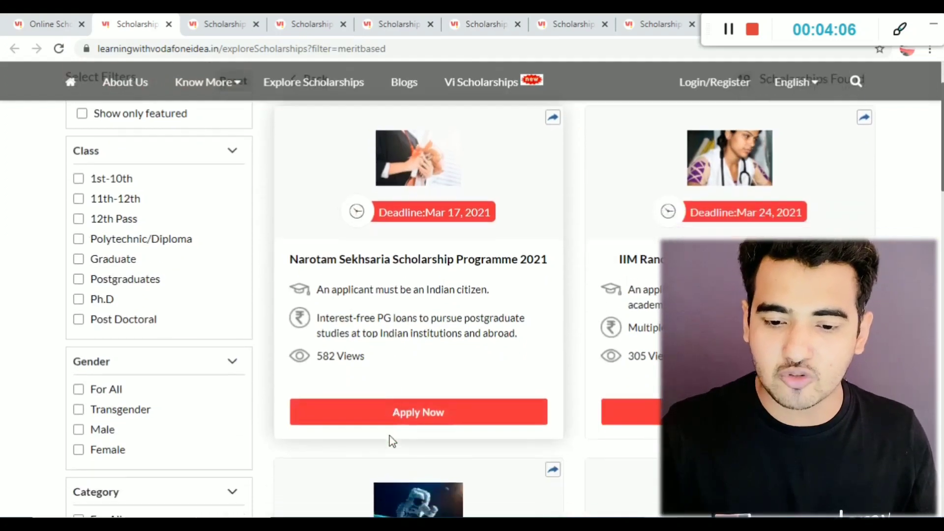
pyautogui.scroll(-1, 543, 254)
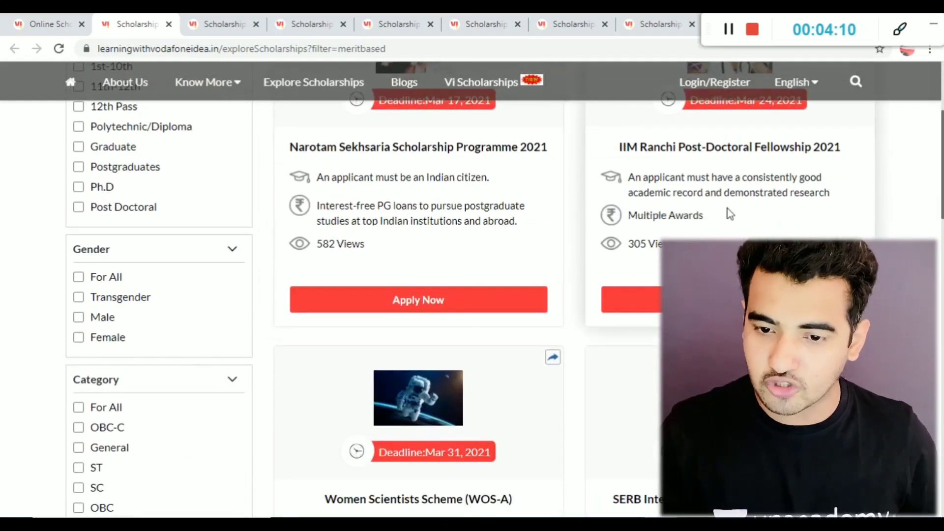
pyautogui.scroll(-1, 613, 281)
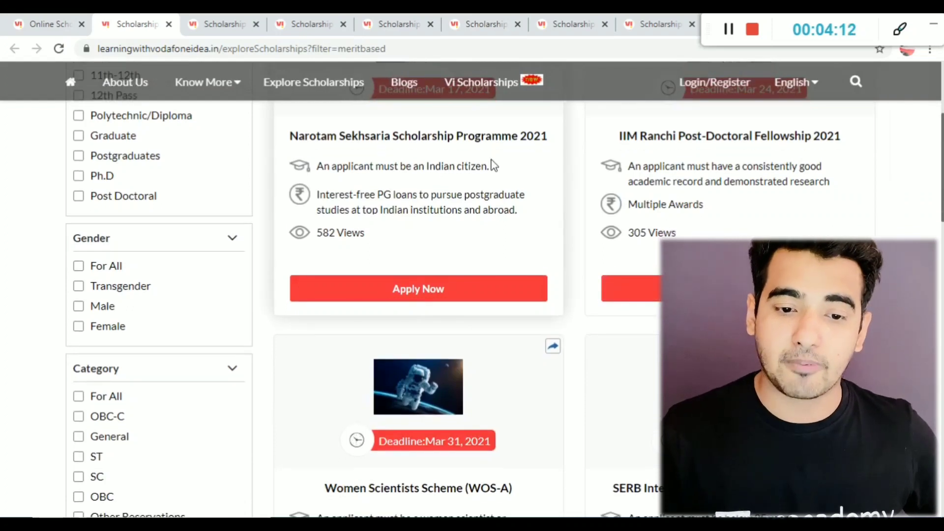
pyautogui.scroll(-4, 485, 249)
pyautogui.scroll(-5, 566, 388)
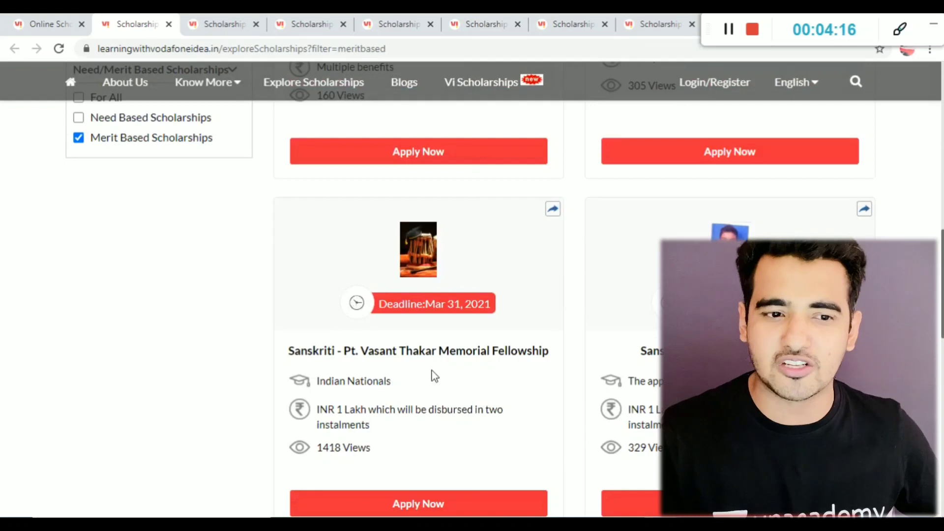
# Switch to the need-based scholarships listing and highlight the award amount of the Vi Students Scholarship
pyautogui.click(223, 15)
pyautogui.scroll(-2, 579, 365)
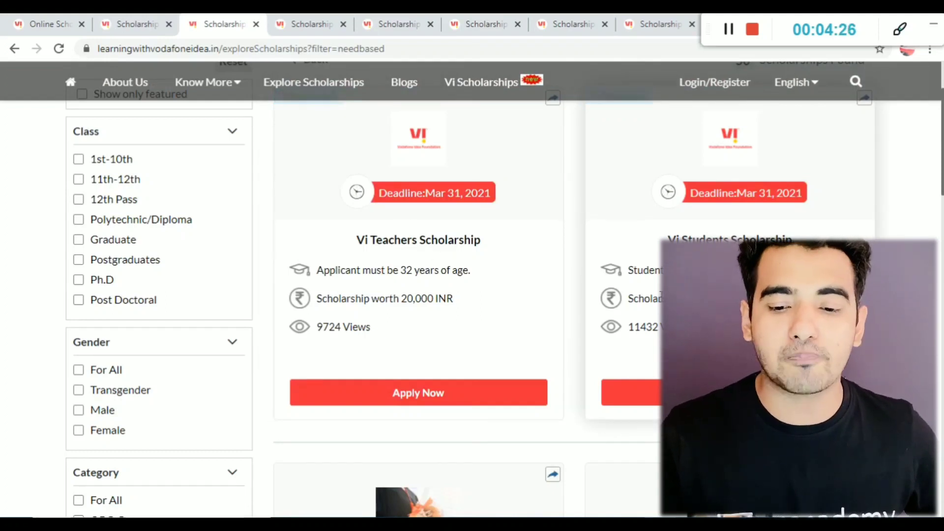
pyautogui.doubleClick(632, 298)
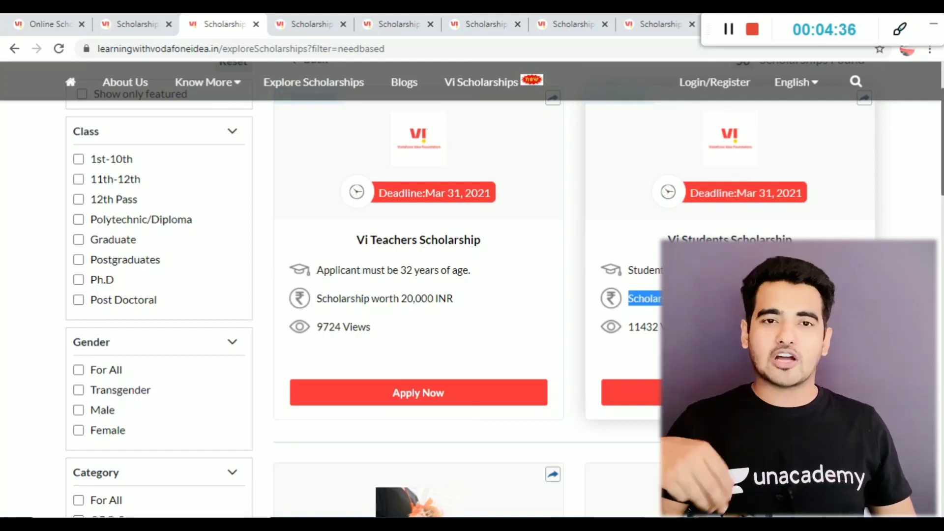
# Examine the class, gender, category and need/merit filters of the need-based listing, and return to the sponsored Vi scholarship cards
pyautogui.scroll(-2, 472, 296)
pyautogui.scroll(4, 187, 270)
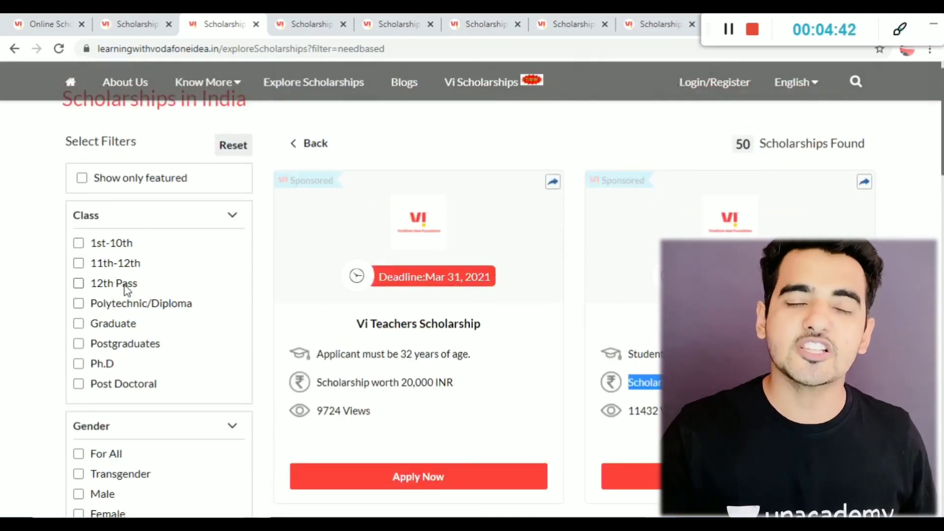
pyautogui.scroll(-4, 101, 301)
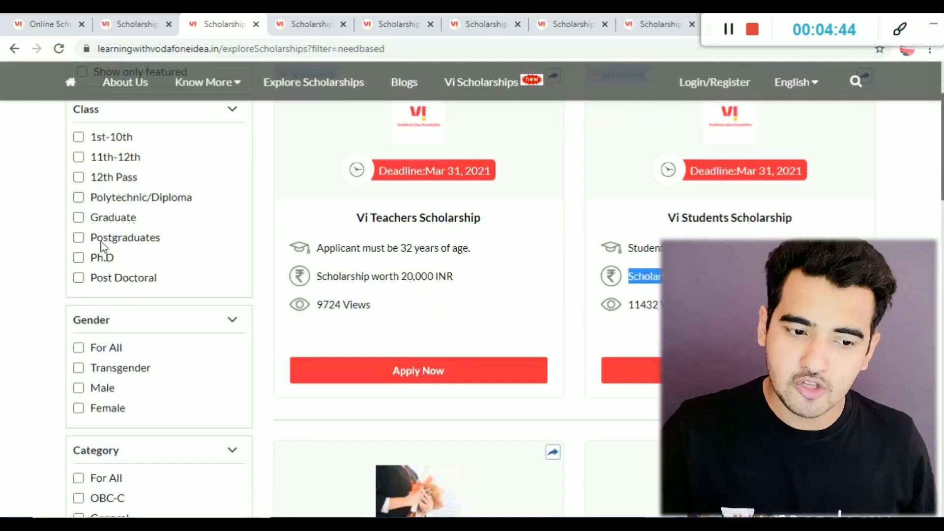
pyautogui.scroll(-3, 97, 382)
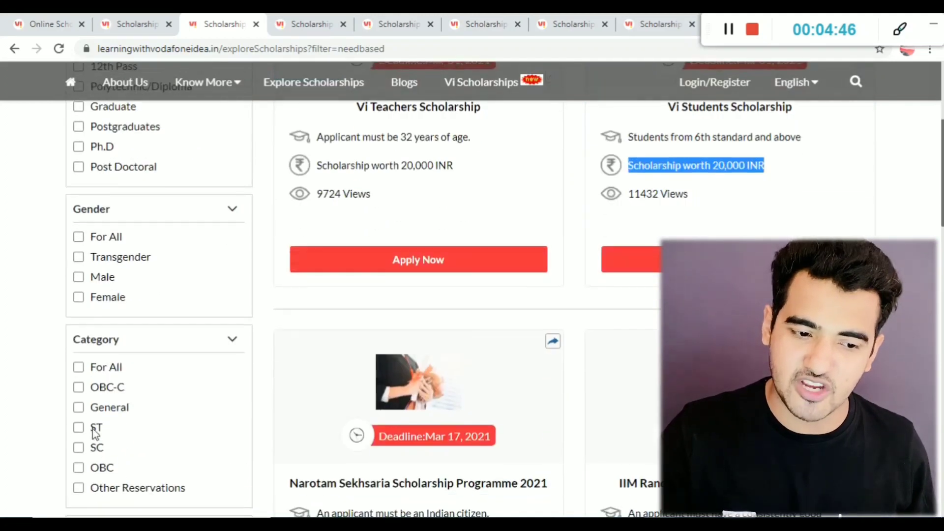
pyautogui.scroll(-3, 98, 397)
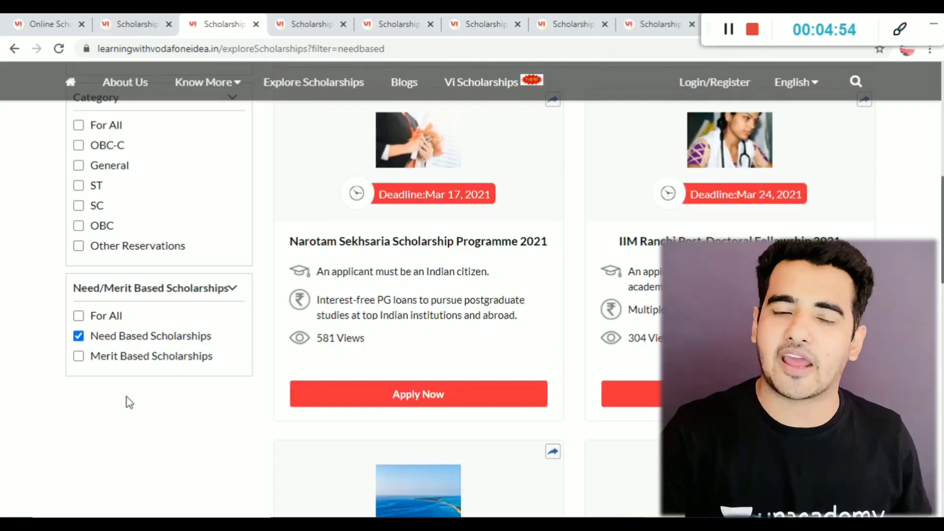
pyautogui.click(409, 392)
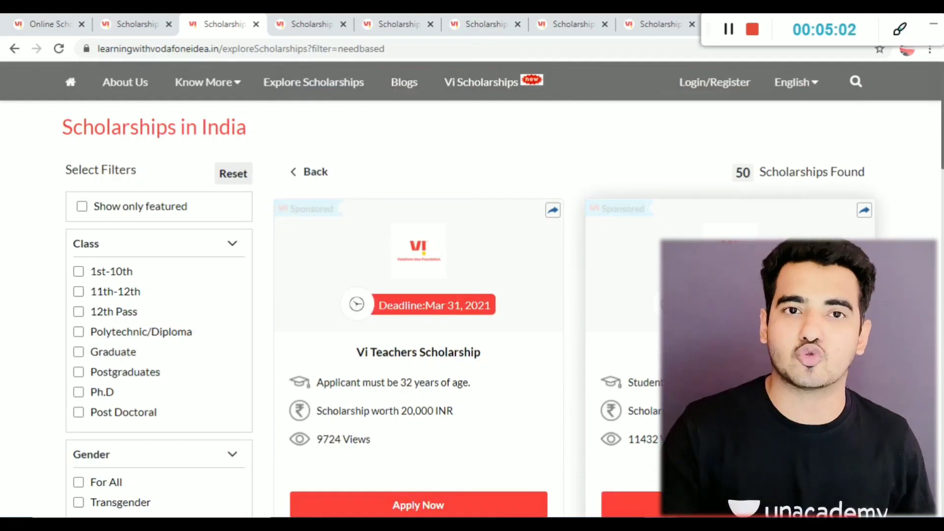
pyautogui.scroll(-3, 472, 295)
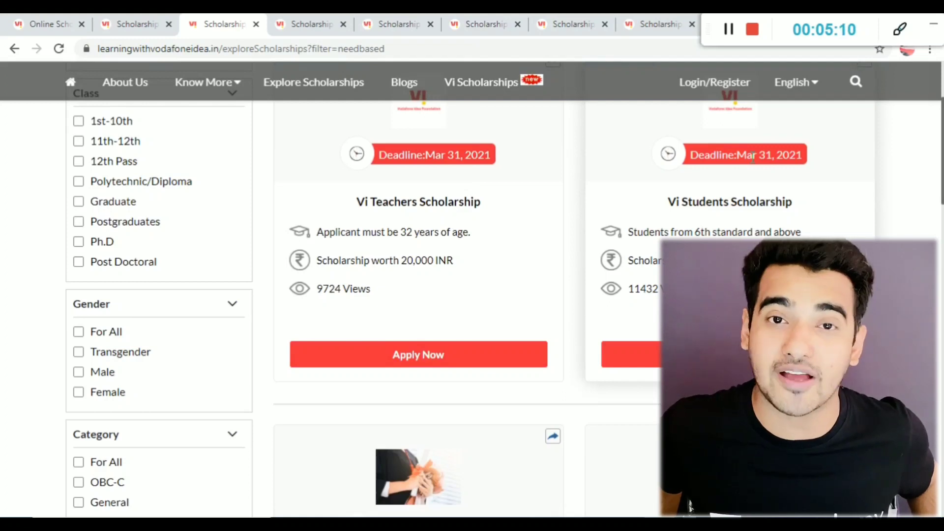
# Show the student registration form and examine its fields, including the choices for whom the mobile number belongs to
pyautogui.click(320, 20)
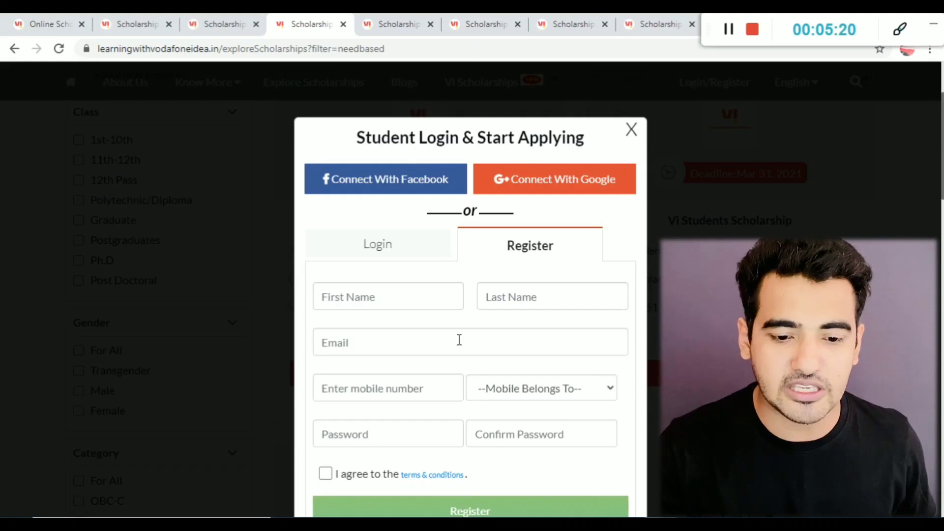
pyautogui.scroll(-1, 459, 340)
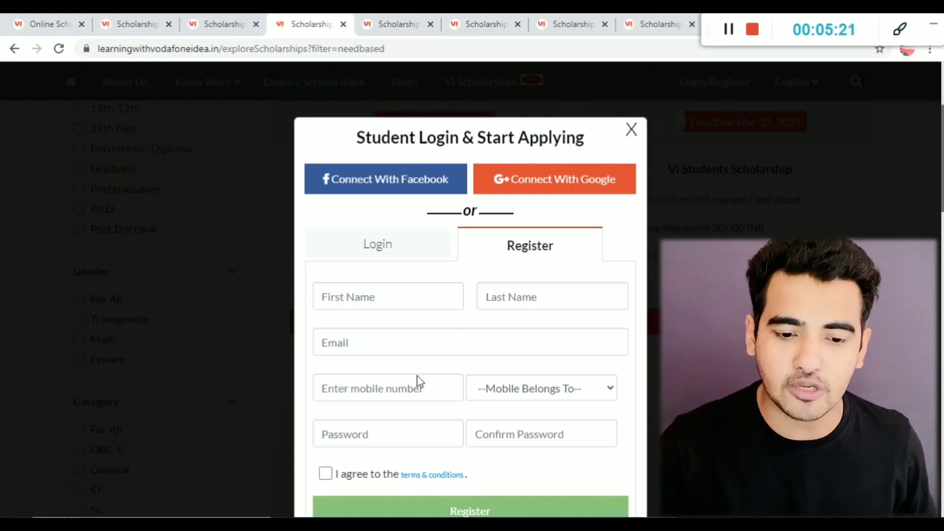
pyautogui.click(574, 402)
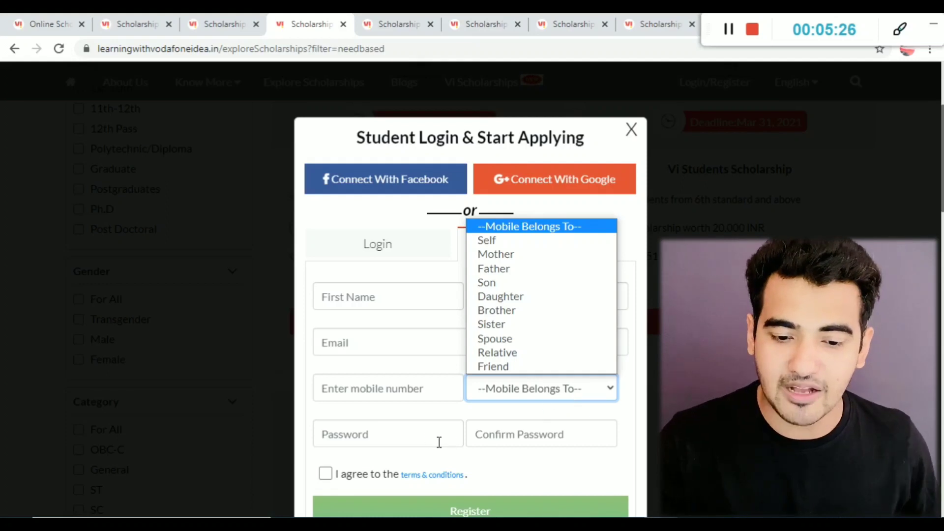
pyautogui.scroll(-2, 469, 464)
pyautogui.scroll(5, 525, 411)
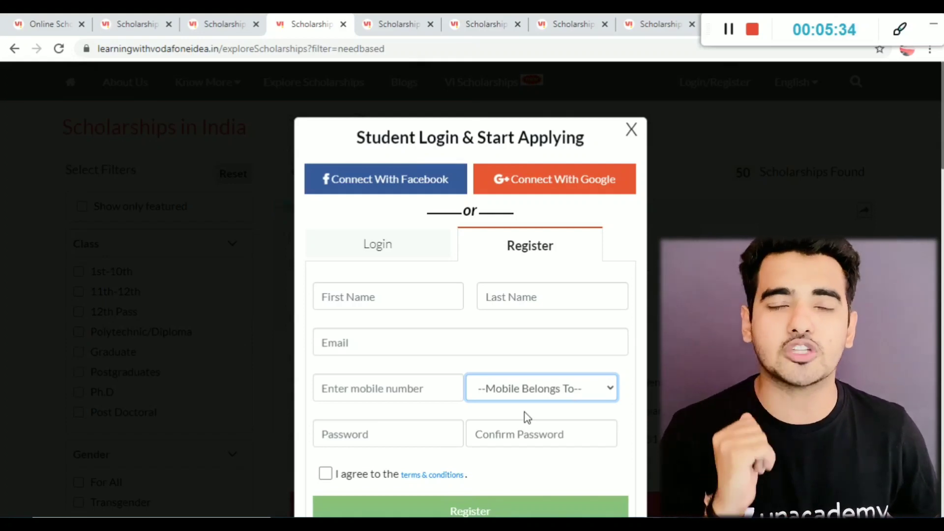
# Switch to the logged-in scholarship listing, dismiss the welcome message and view the Vi Teachers Scholarship card
pyautogui.click(359, 20)
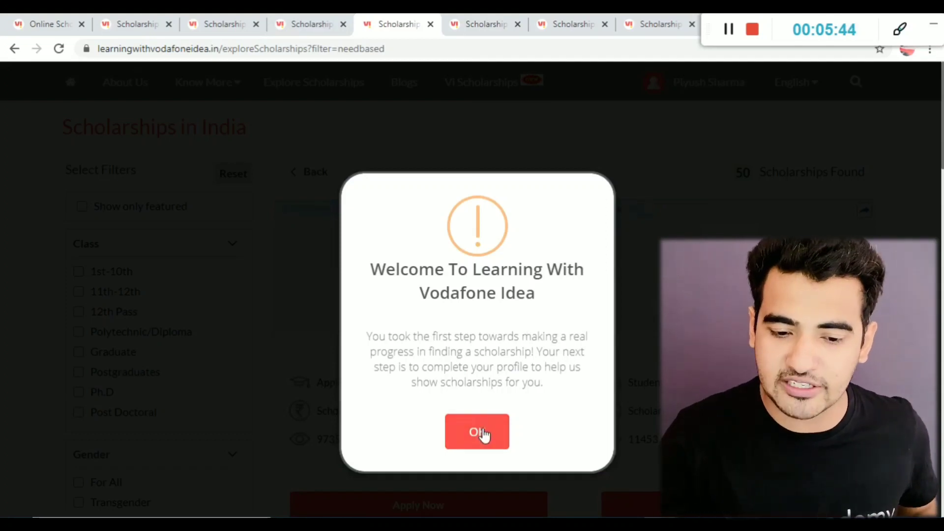
pyautogui.click(483, 434)
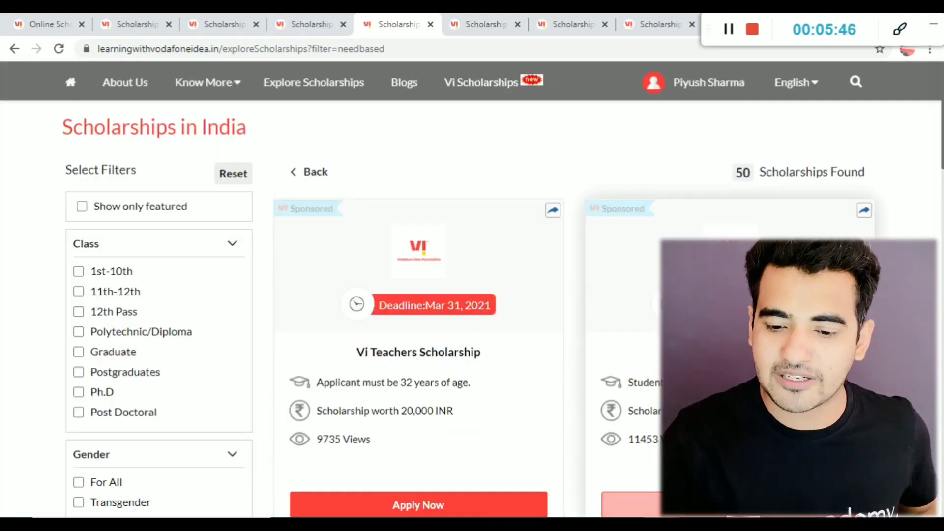
pyautogui.scroll(-1, 472, 296)
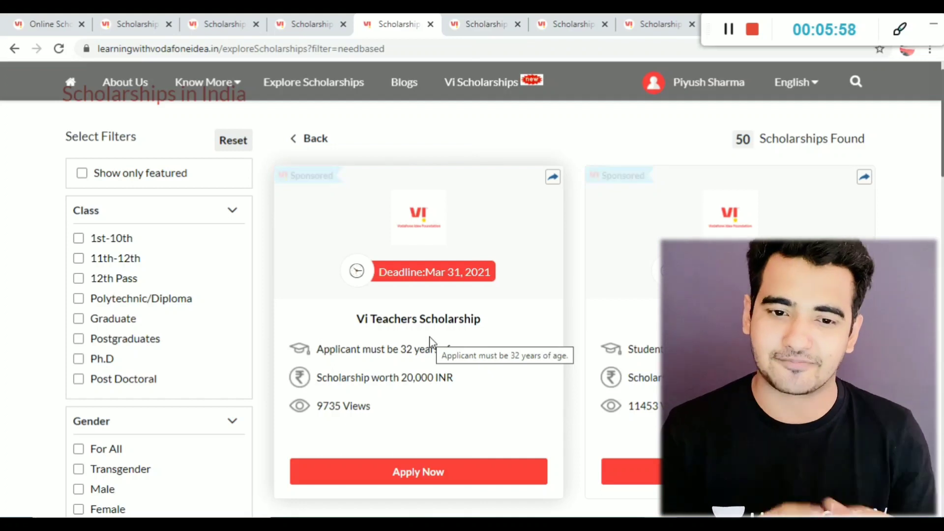
# Show the student scholarship application form and review its School Details fields, including the class choices for Current Standard of Study
pyautogui.click(491, 22)
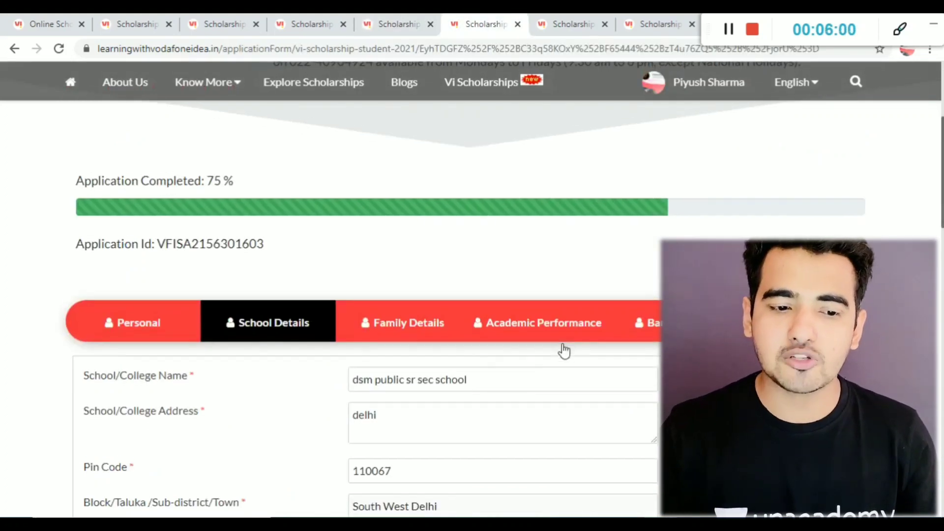
pyautogui.scroll(-4, 564, 350)
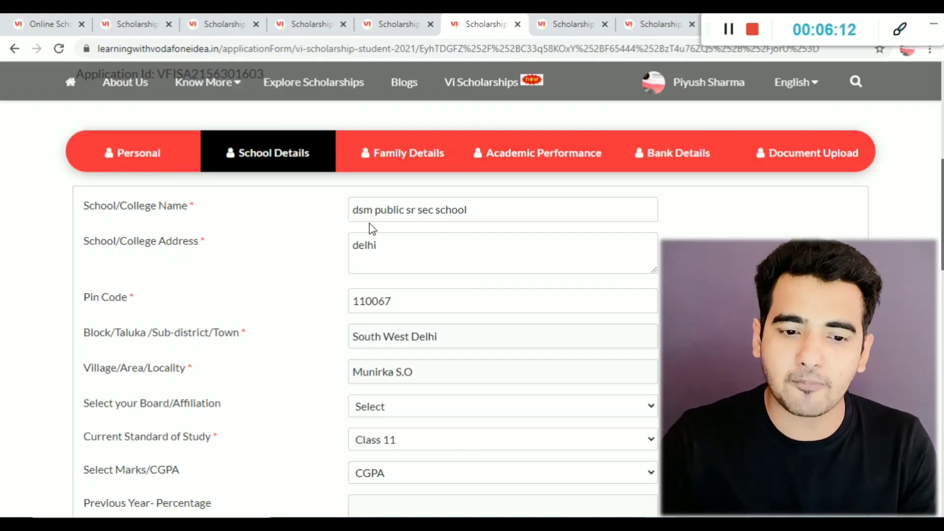
pyautogui.scroll(-2, 370, 223)
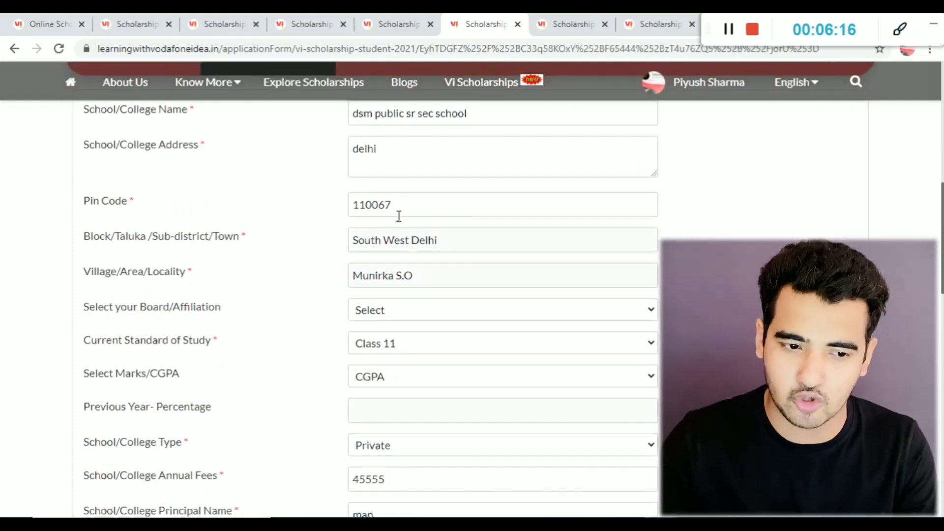
pyautogui.scroll(-2, 399, 216)
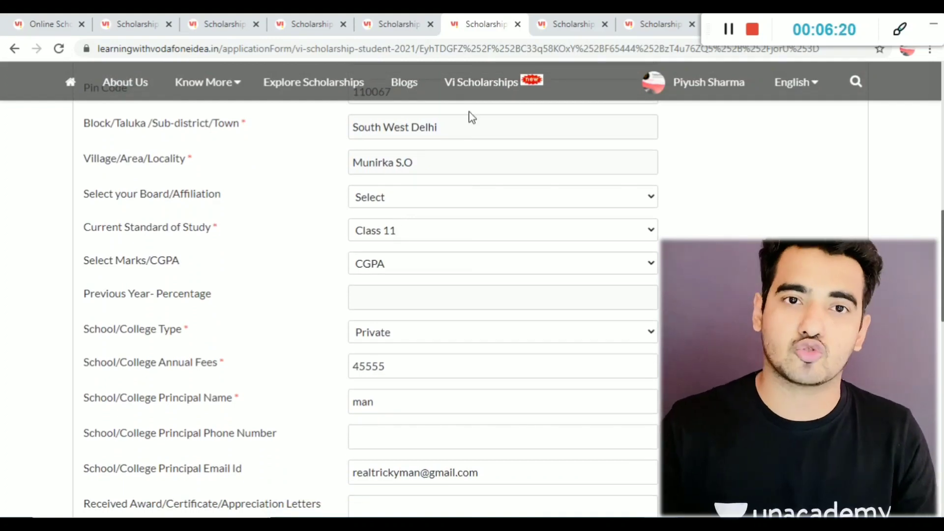
pyautogui.click(456, 239)
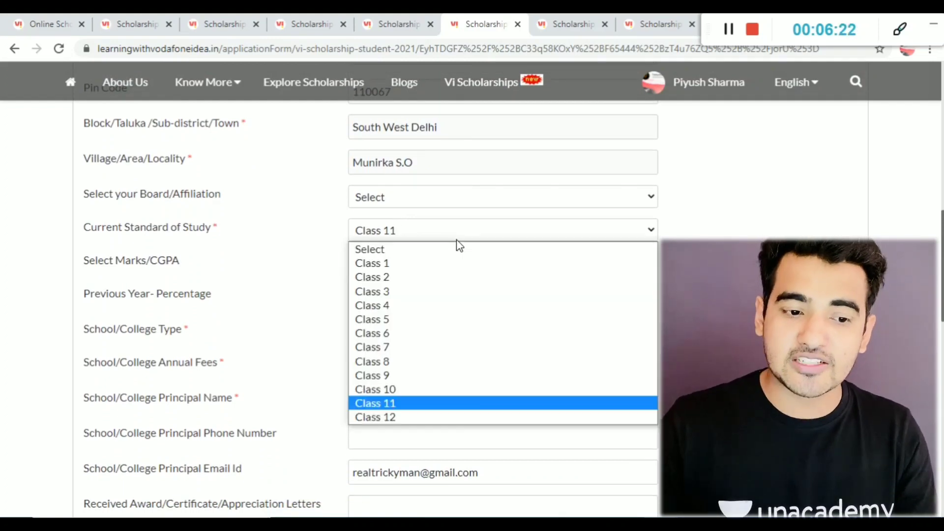
pyautogui.press('Escape')
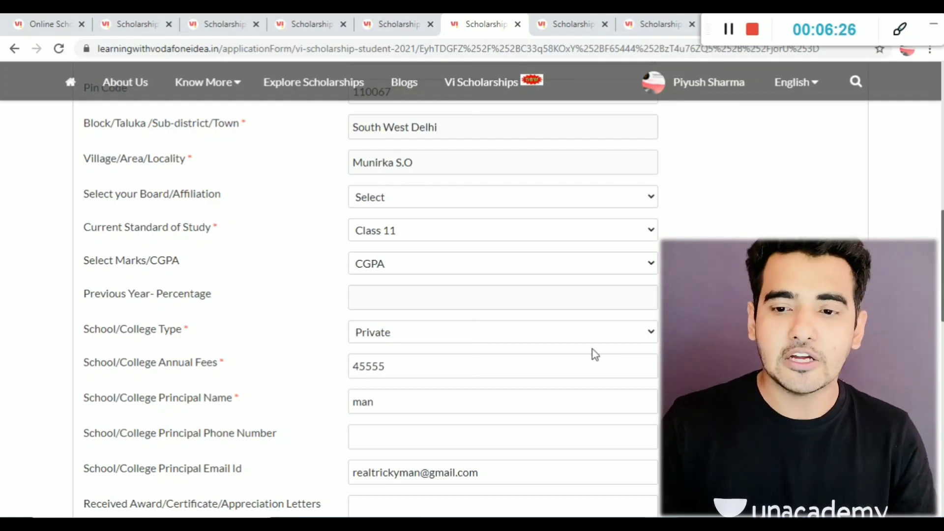
pyautogui.scroll(-2, 494, 362)
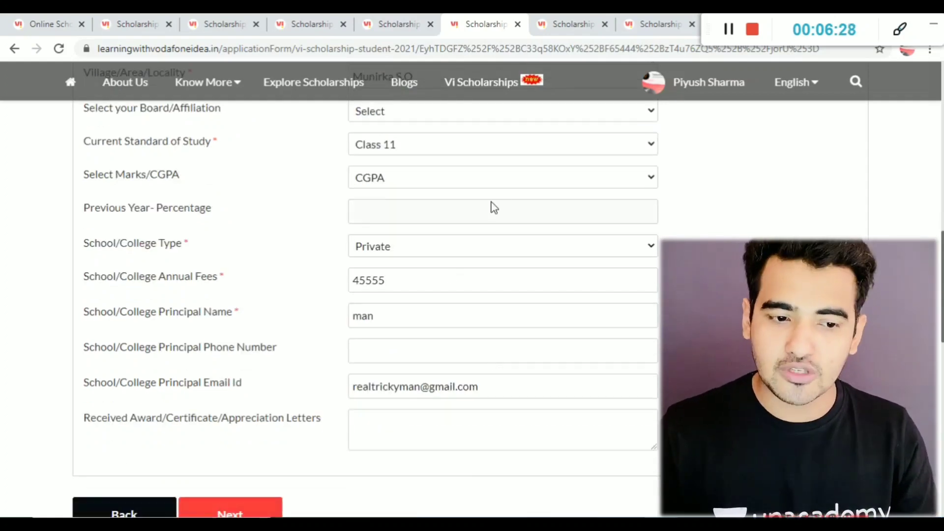
pyautogui.scroll(-2, 339, 393)
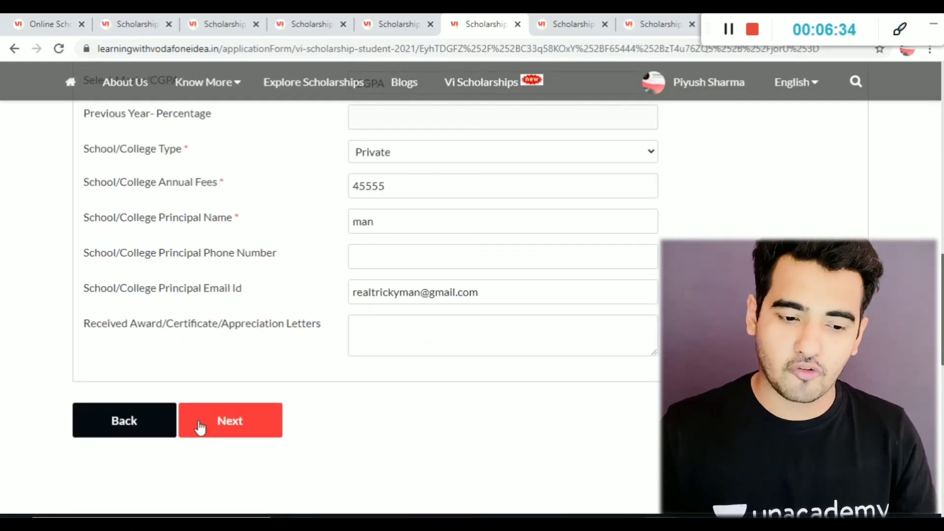
# Advance the application to Family Details, check the Relationship choices and family member fields, and continue to Academic Performance
pyautogui.click(219, 433)
pyautogui.scroll(-6, 352, 391)
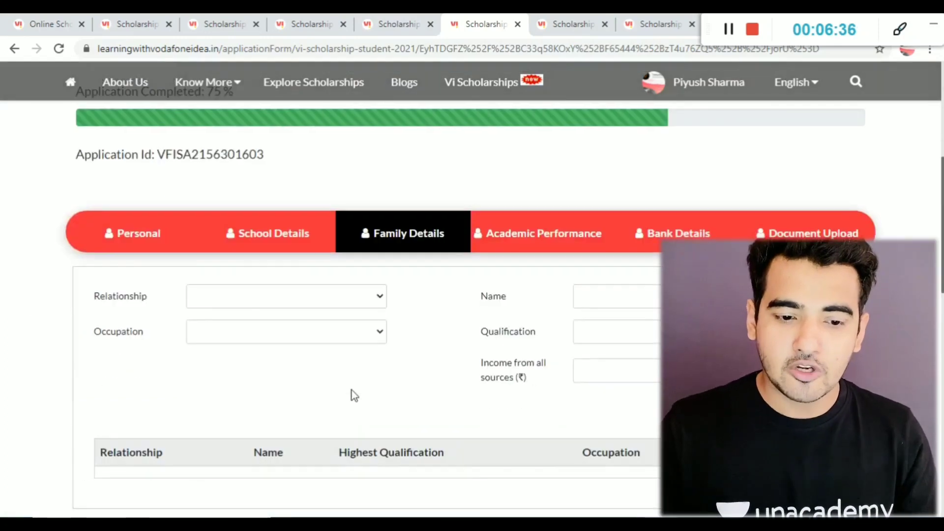
pyautogui.scroll(-1, 397, 291)
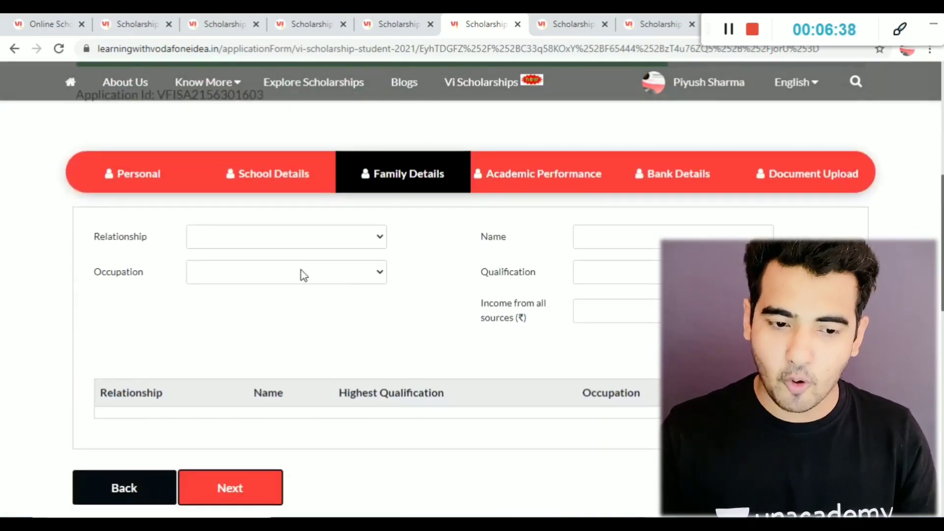
pyautogui.click(319, 240)
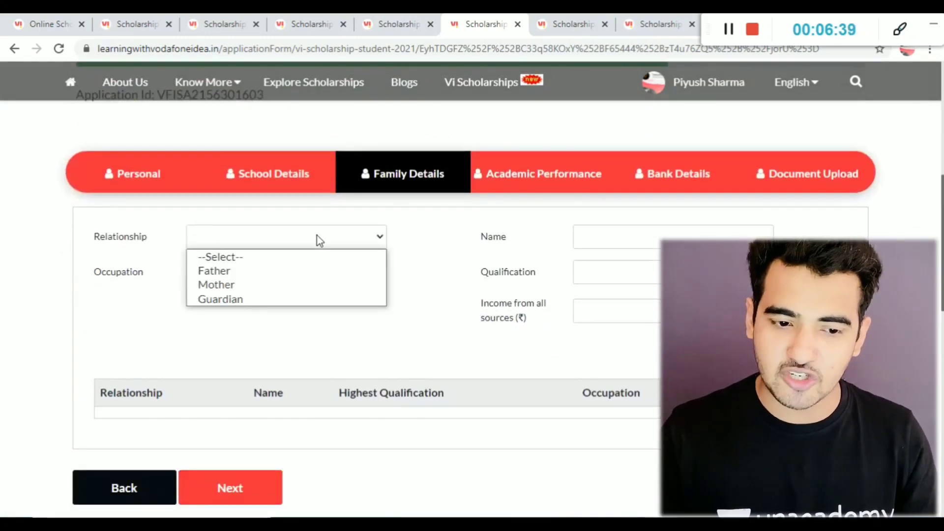
pyautogui.click(489, 243)
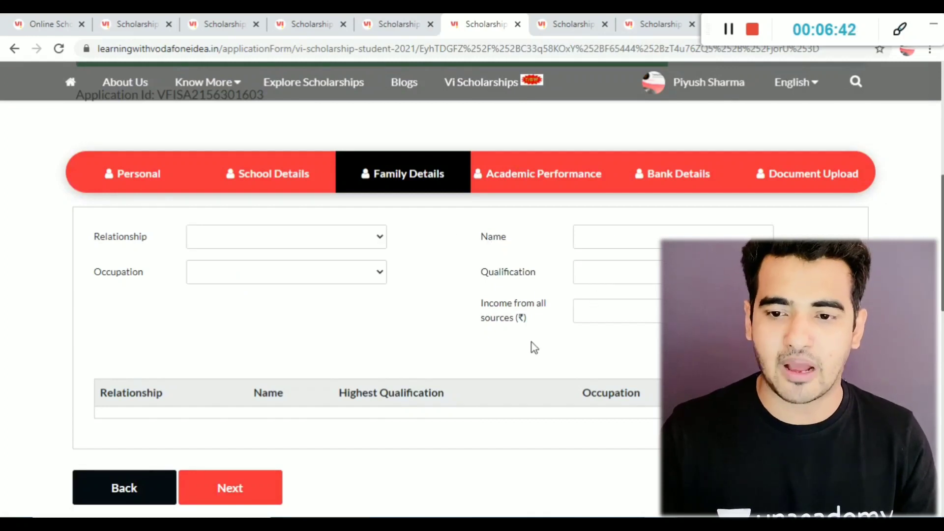
pyautogui.scroll(-1, 527, 333)
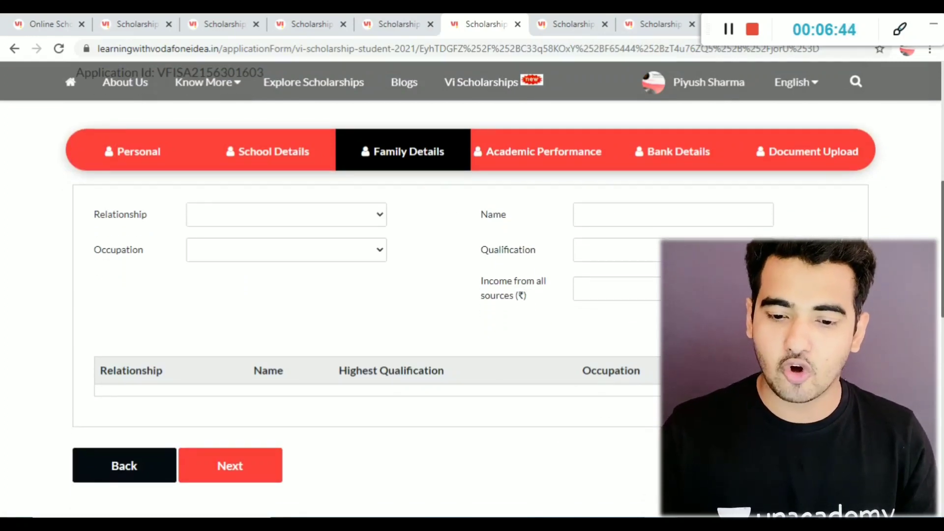
pyautogui.click(256, 480)
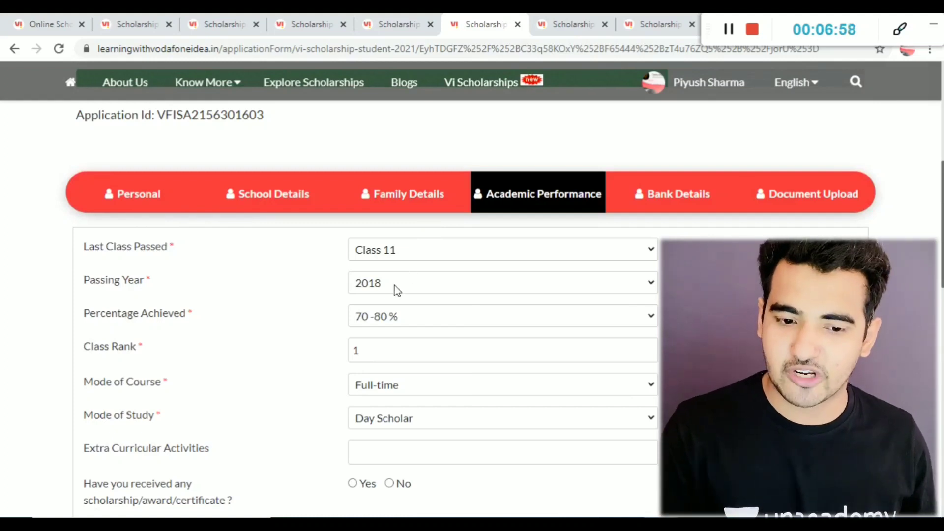
# Review the Academic Performance fields, keeping Mode of Course at Full-time and checking the Mode of Study choices
pyautogui.scroll(-1, 376, 292)
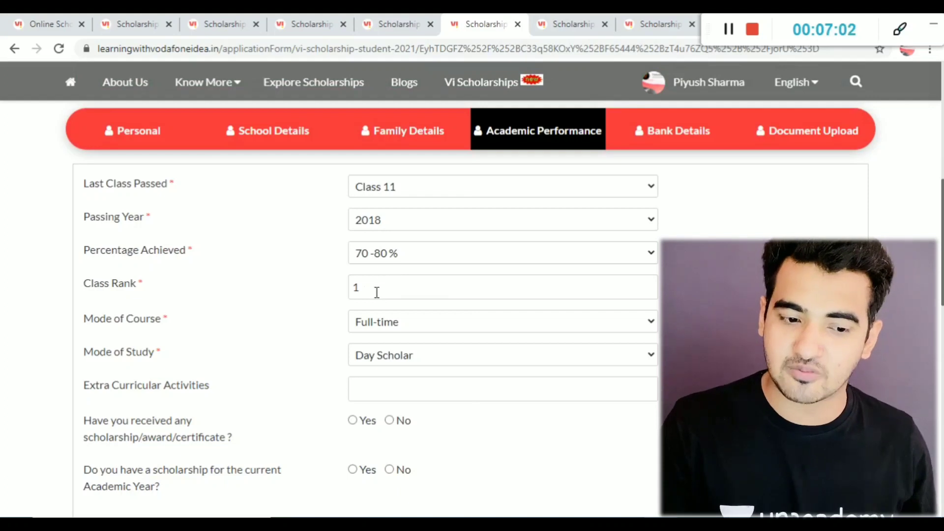
pyautogui.click(382, 325)
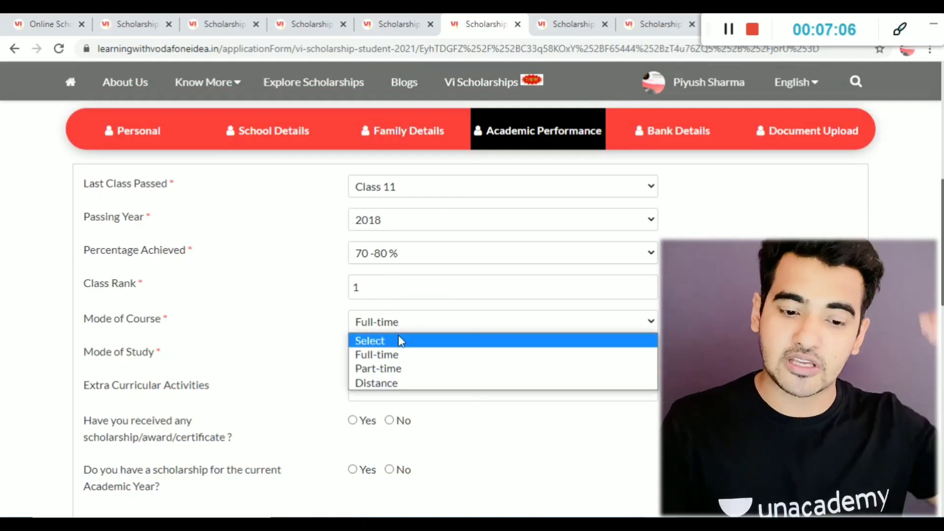
pyautogui.click(401, 353)
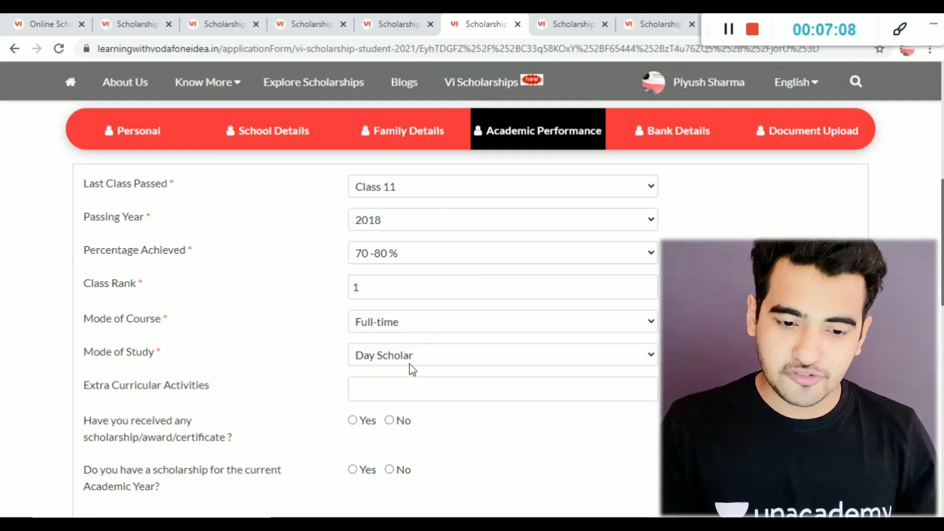
pyautogui.click(413, 364)
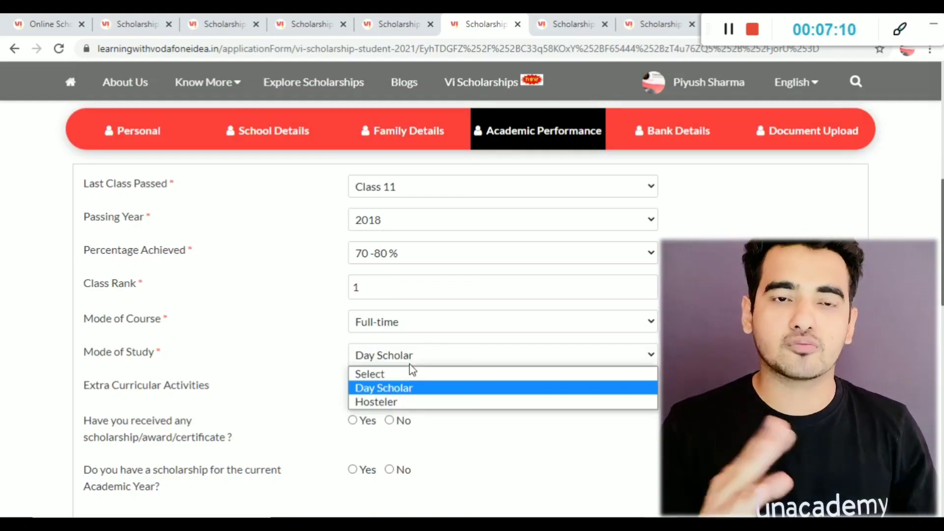
pyautogui.click(655, 356)
pyautogui.scroll(-3, 445, 426)
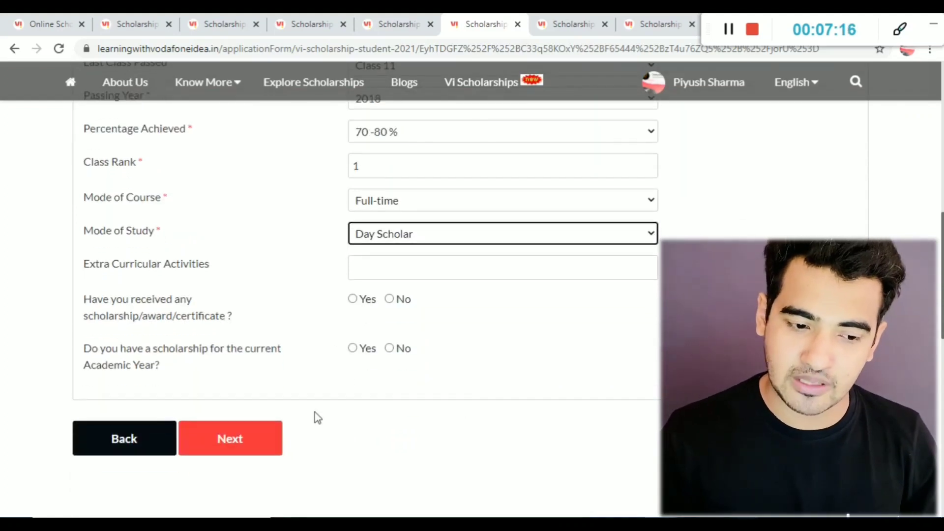
# Show the application's Bank Details section and examine the required attachments and declaration under Document Upload
pyautogui.click(573, 20)
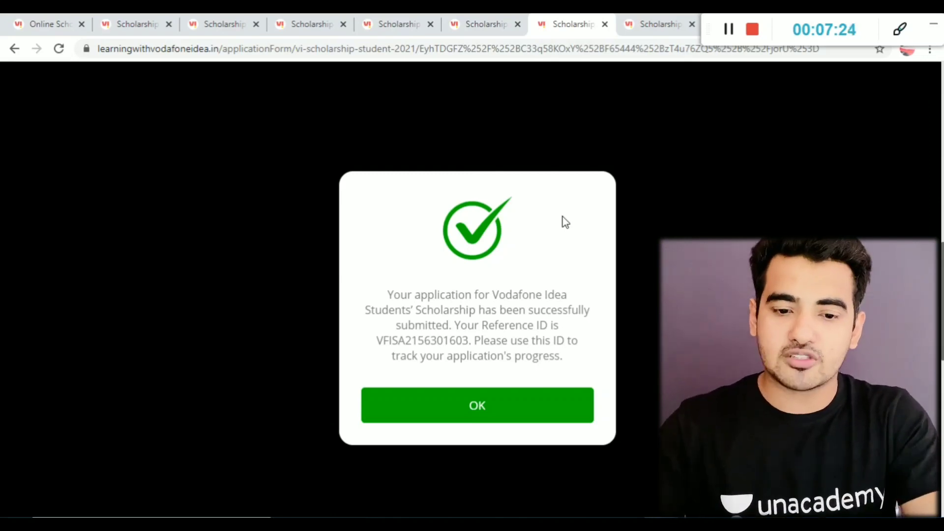
pyautogui.click(480, 20)
pyautogui.scroll(-3, 726, 186)
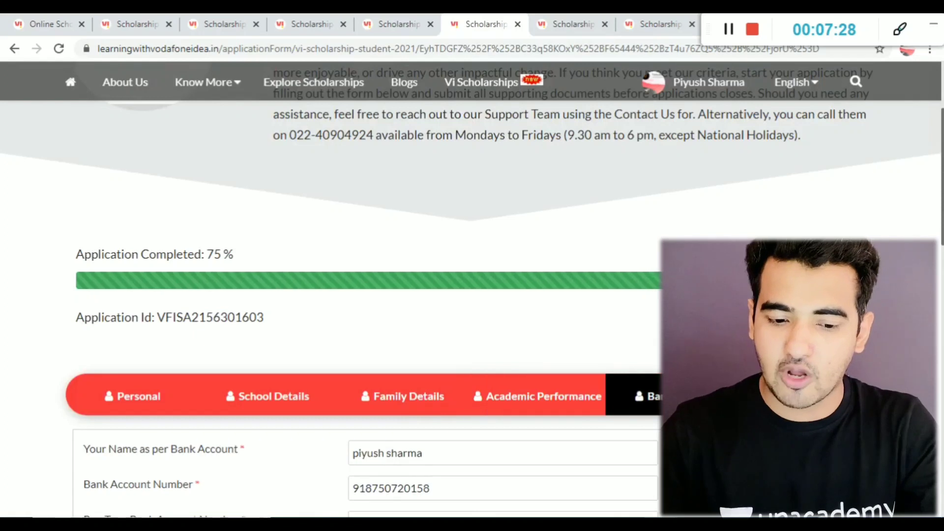
pyautogui.scroll(-6, 484, 449)
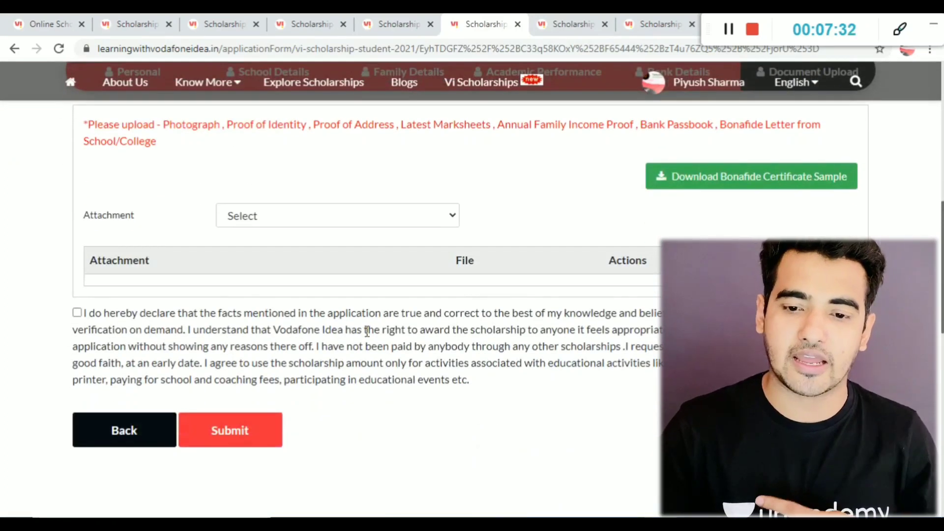
pyautogui.scroll(1, 440, 374)
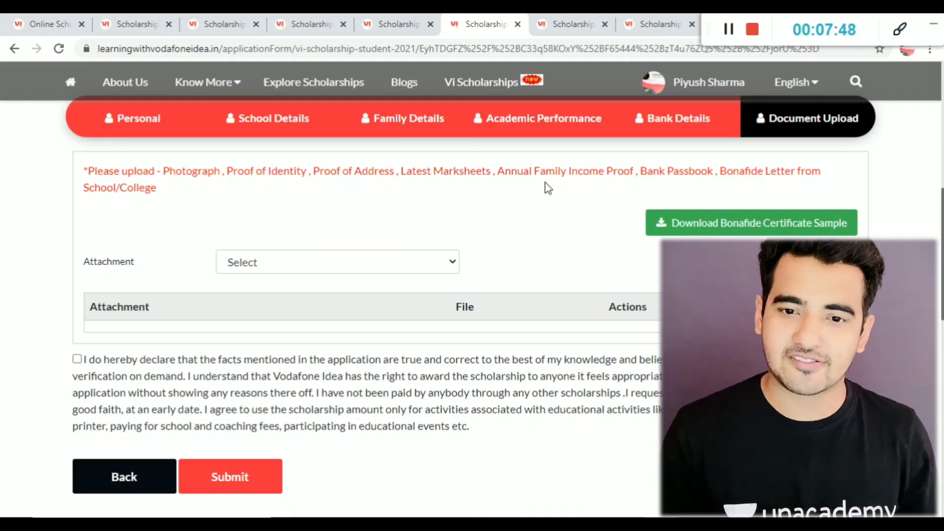
pyautogui.scroll(10, 547, 188)
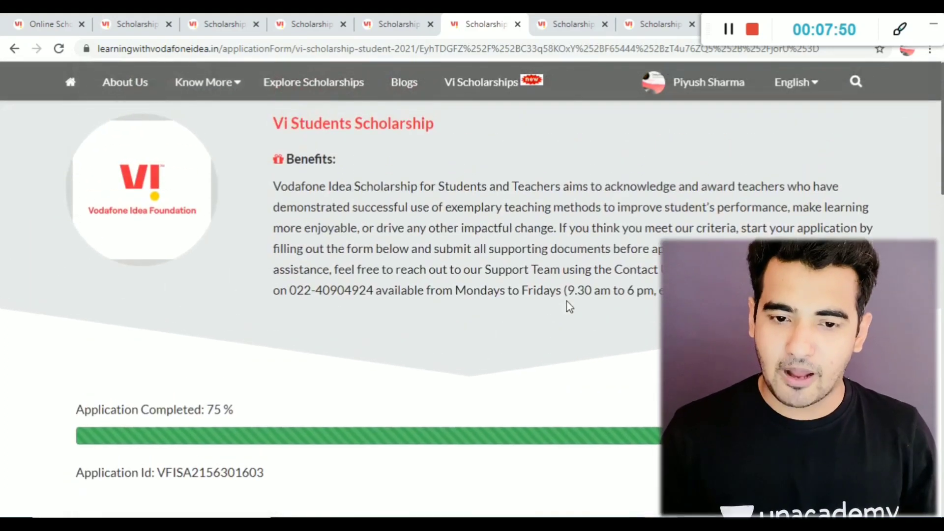
# View the submission confirmation, and check the applied and updated dates of the Vi Students Scholarship entry in the applications list
pyautogui.click(603, 17)
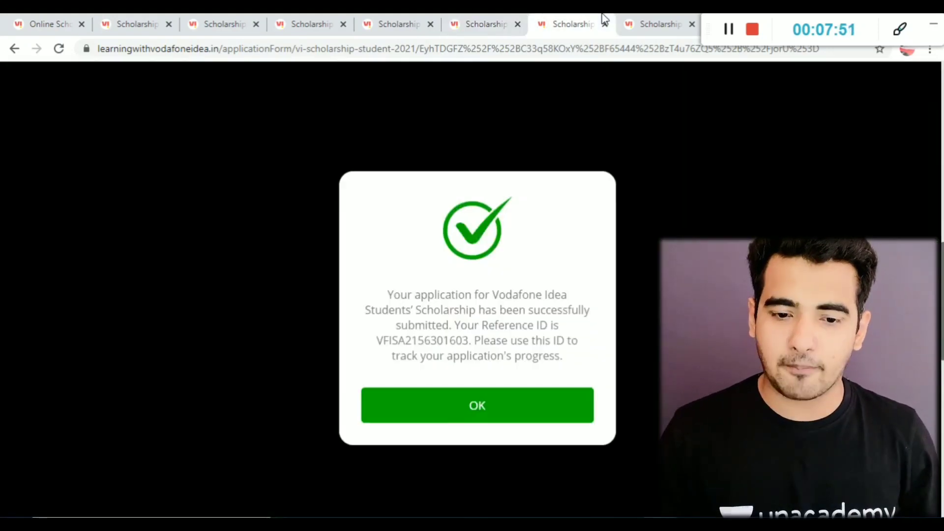
pyautogui.click(644, 15)
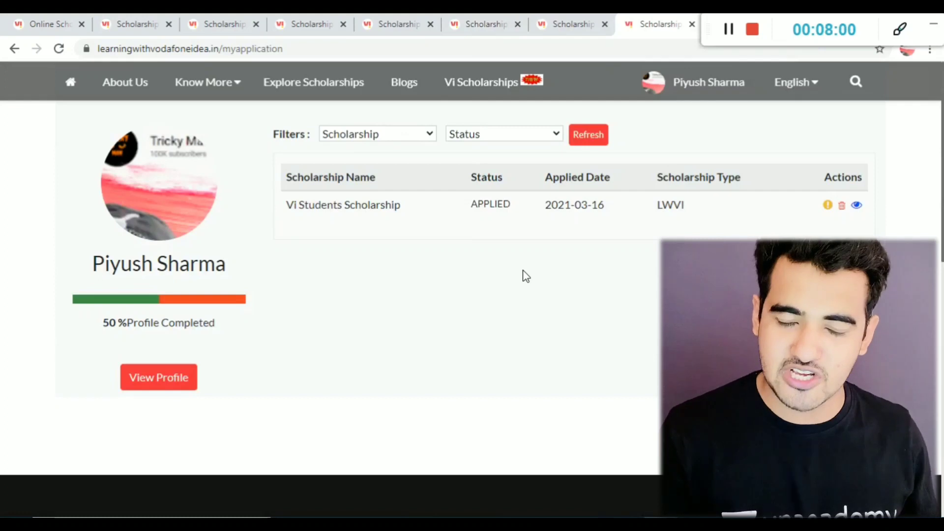
pyautogui.click(827, 205)
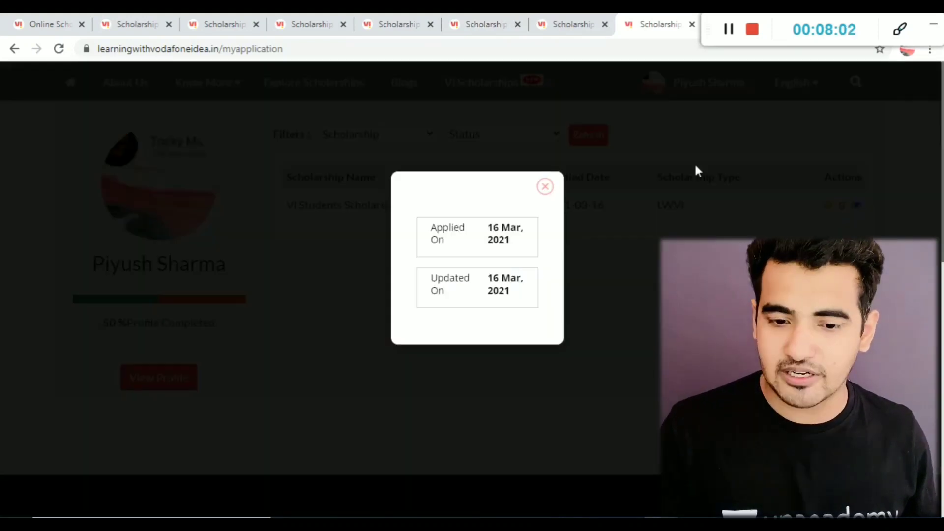
pyautogui.click(545, 187)
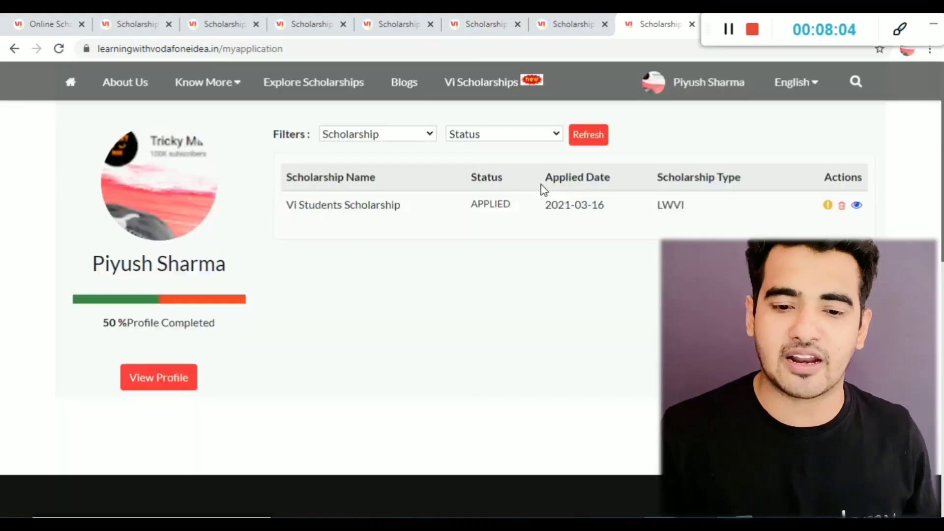
# Uncover the last open browser tab and switch to its scholarship page
pyautogui.moveTo(705, 15); pyautogui.dragTo(739, 90)
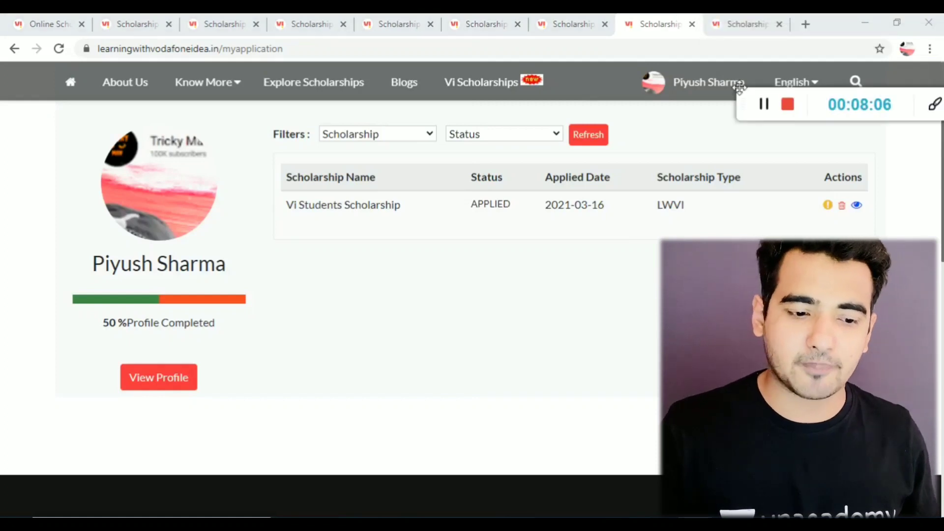
pyautogui.click(737, 23)
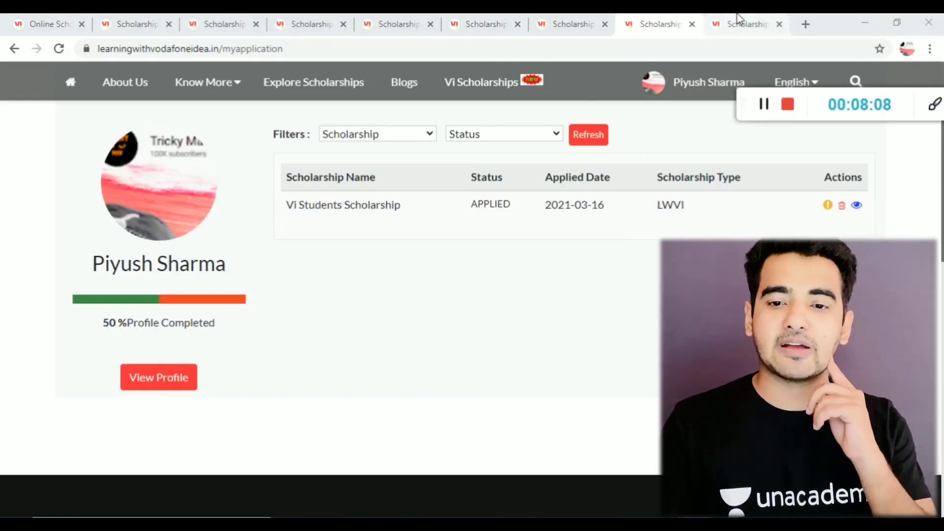